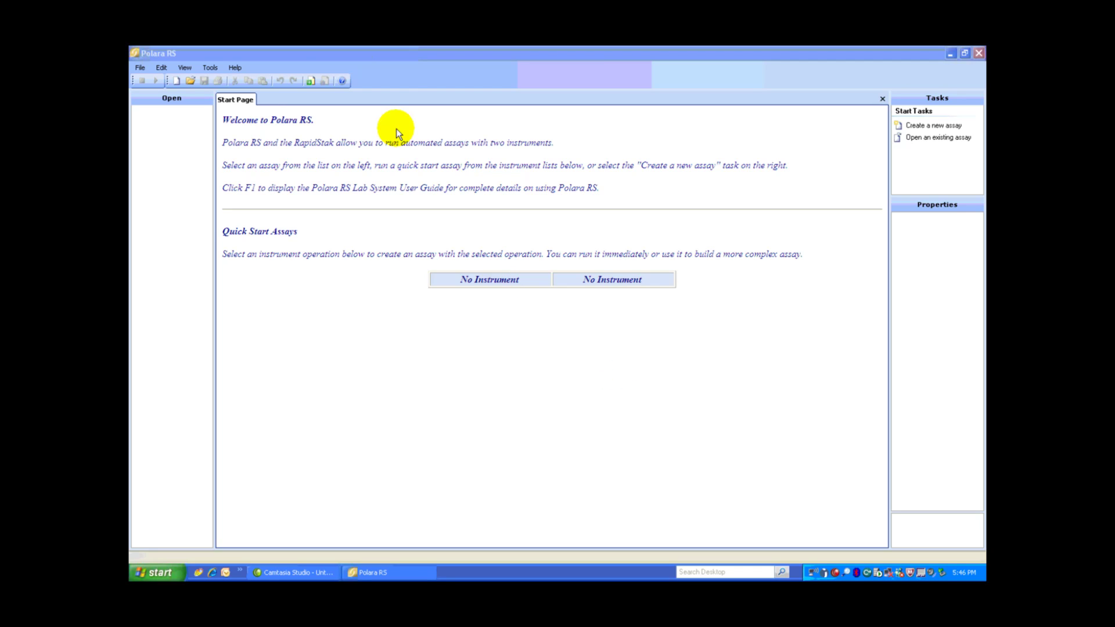
# Step: In the Equipment options, confirm the RapidStak uses Normal mode, name RapidStak 1, and port COM10
pyautogui.click(210, 68)
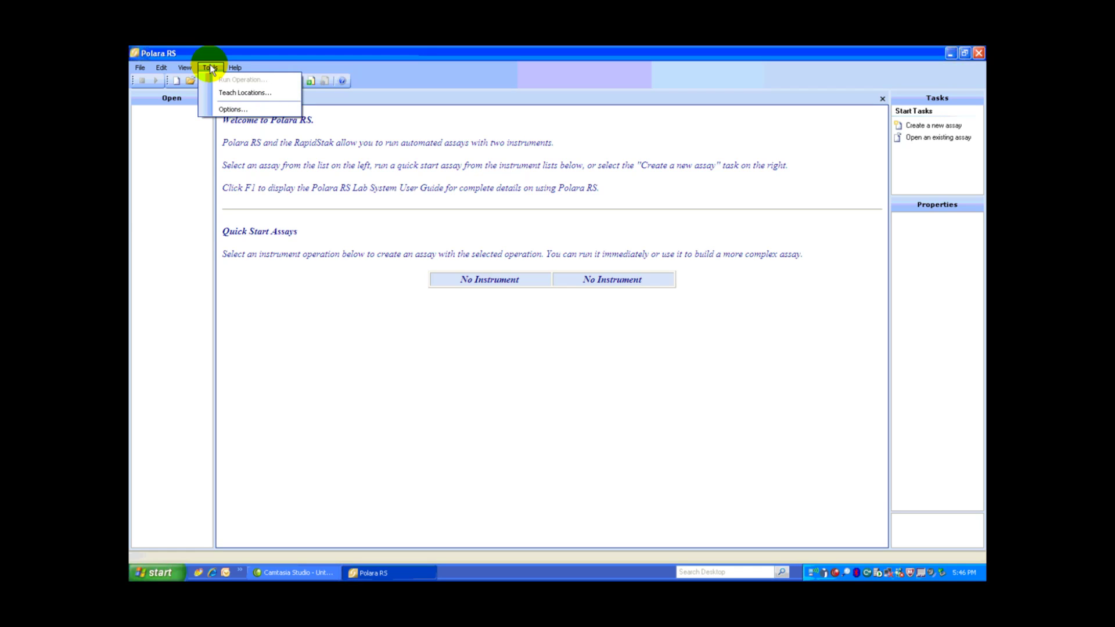
pyautogui.click(231, 110)
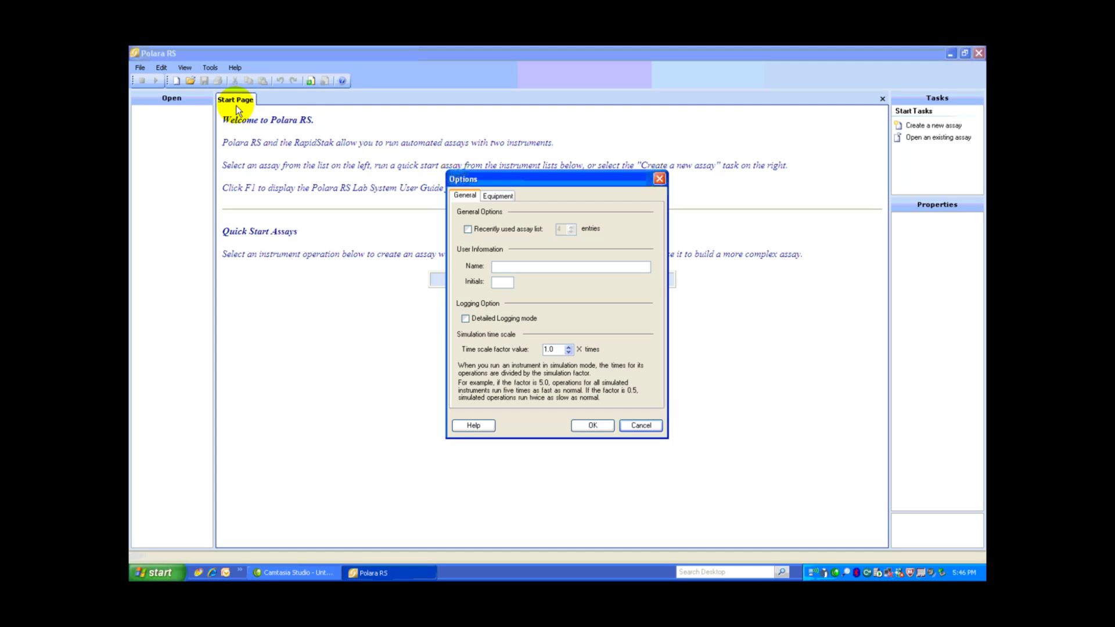
pyautogui.click(499, 197)
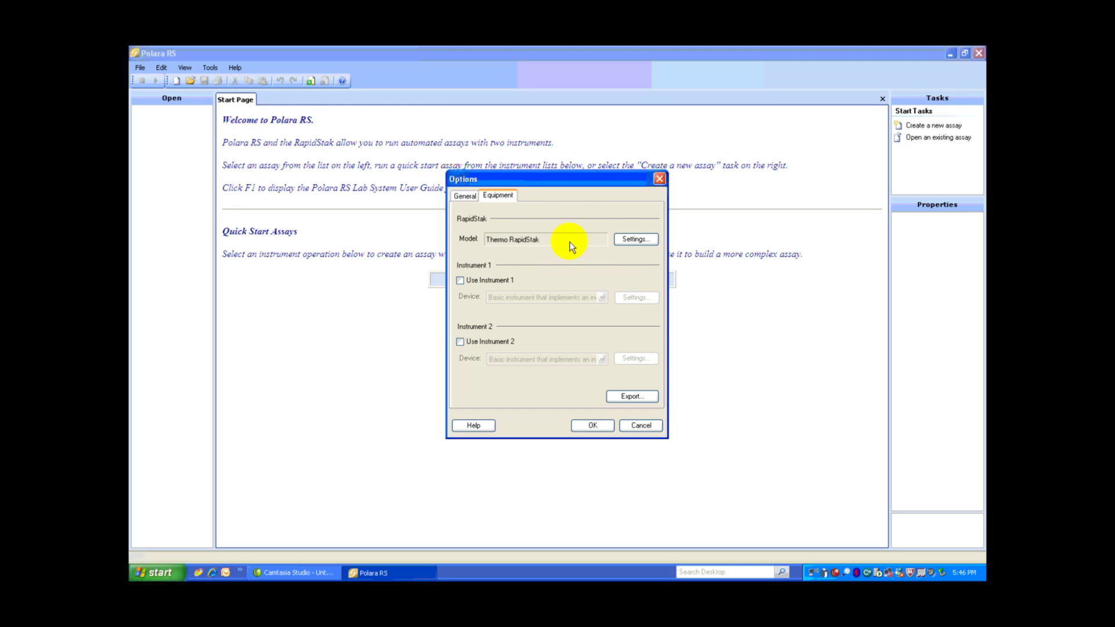
pyautogui.click(631, 240)
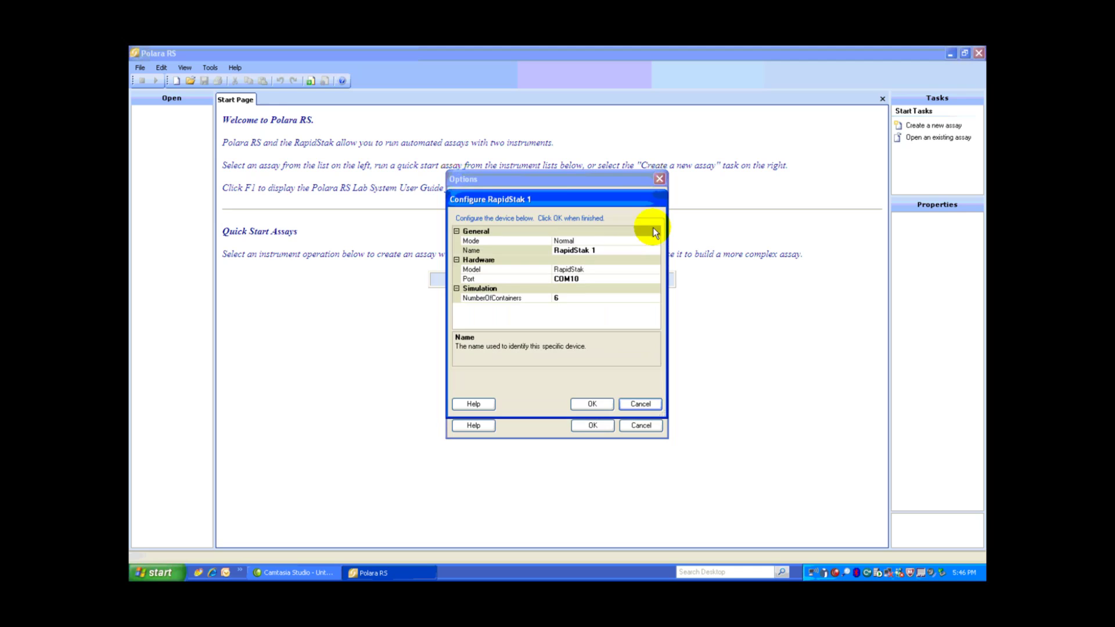
pyautogui.click(643, 239)
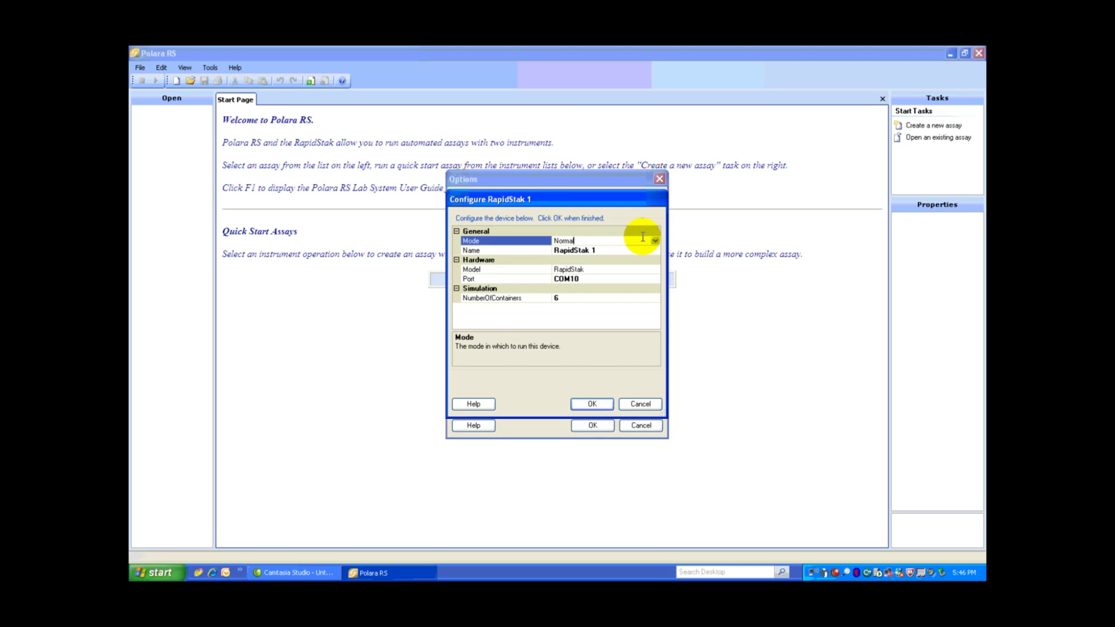
pyautogui.click(656, 241)
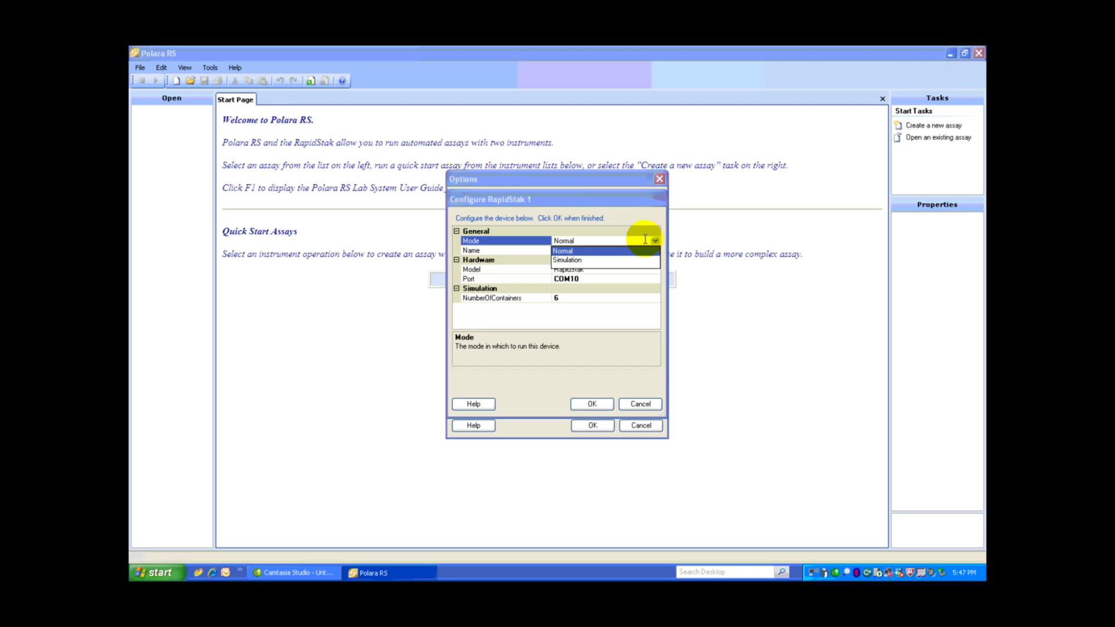
pyautogui.click(644, 241)
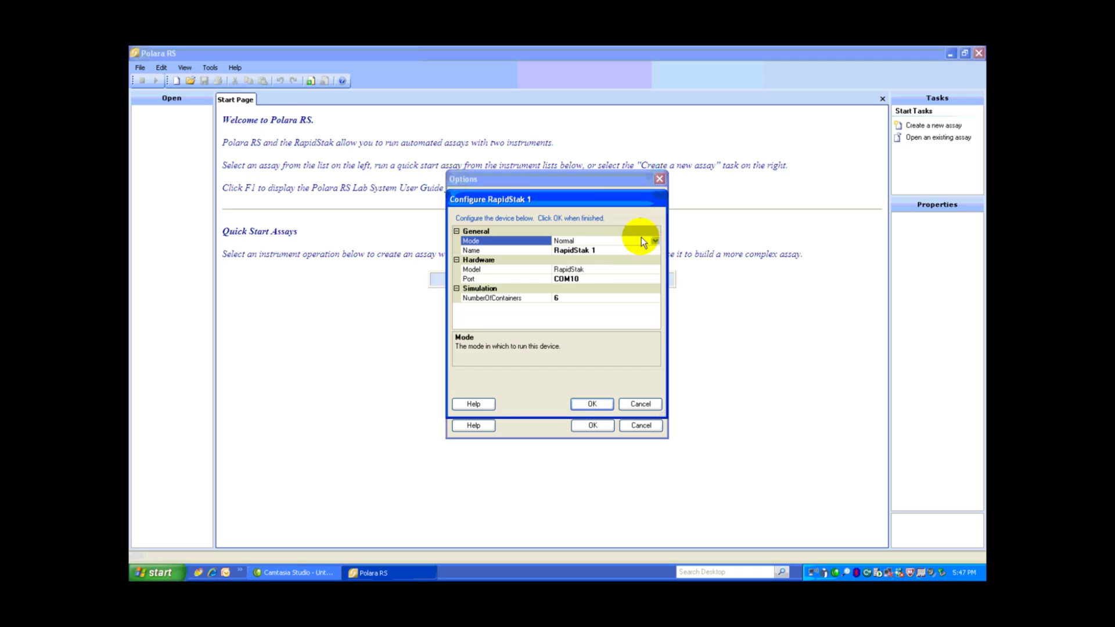
pyautogui.click(607, 249)
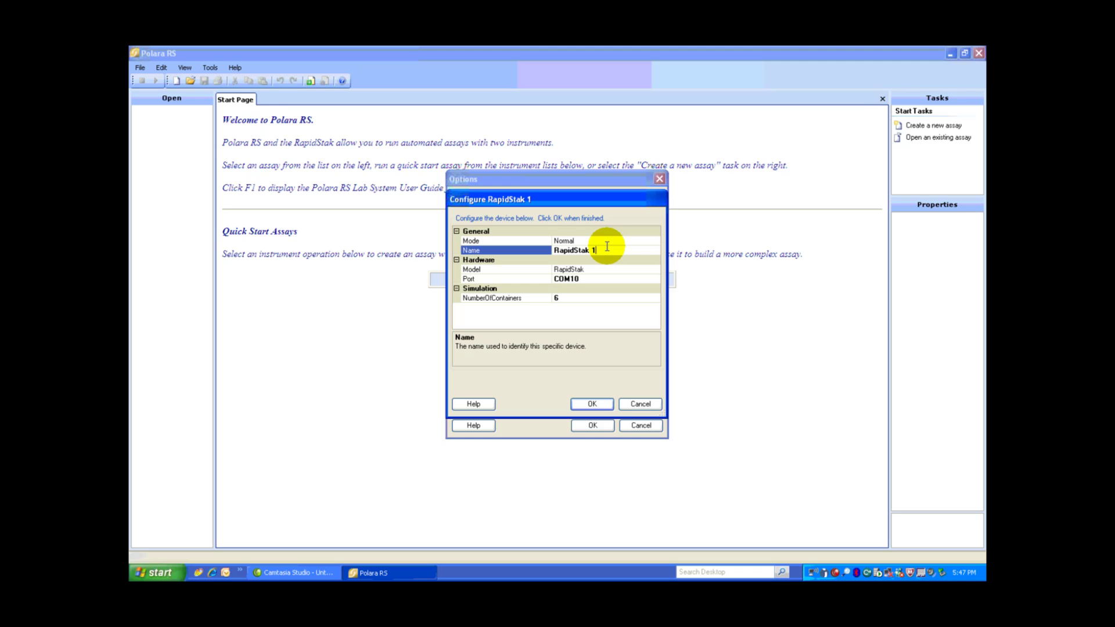
pyautogui.click(597, 275)
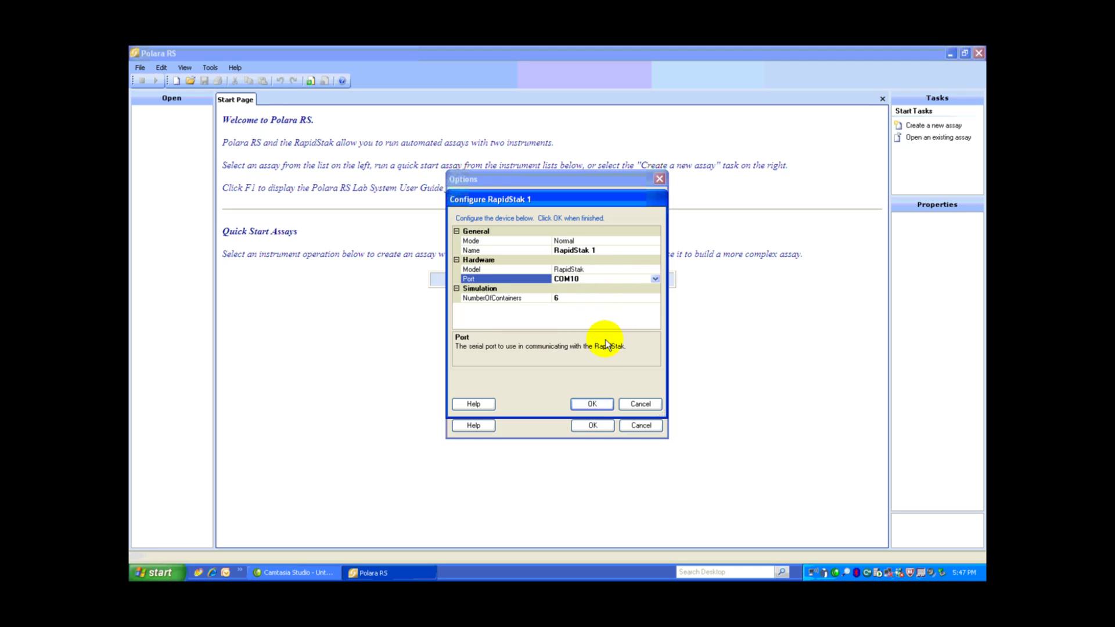
pyautogui.click(592, 404)
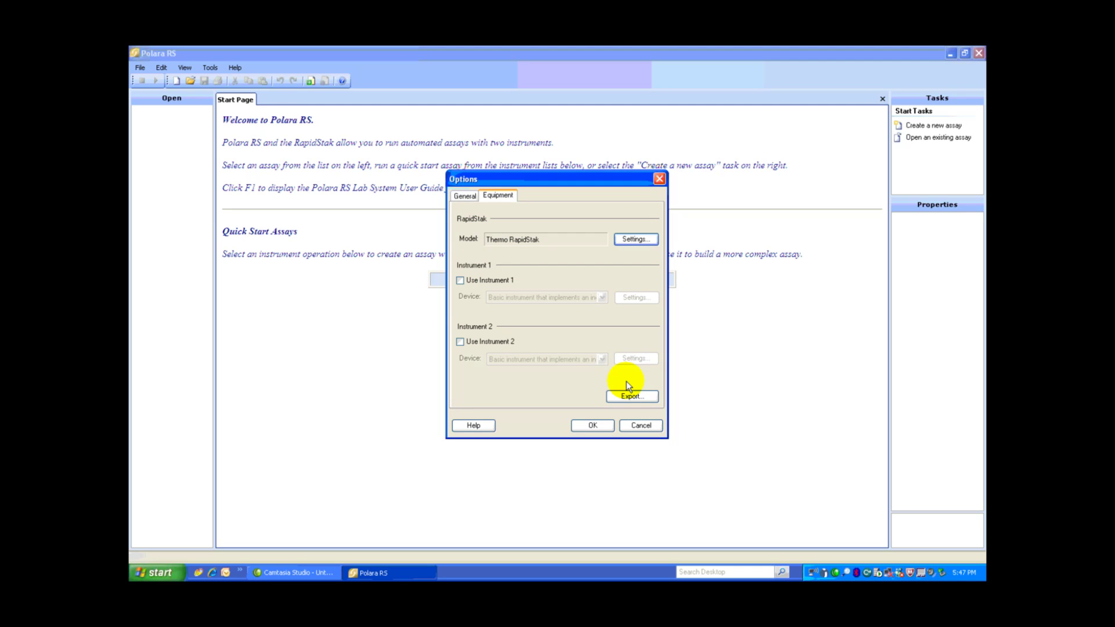
# Step: Enable Instrument 1 as the Thermo Scientific Wellwash Versa
pyautogui.click(461, 281)
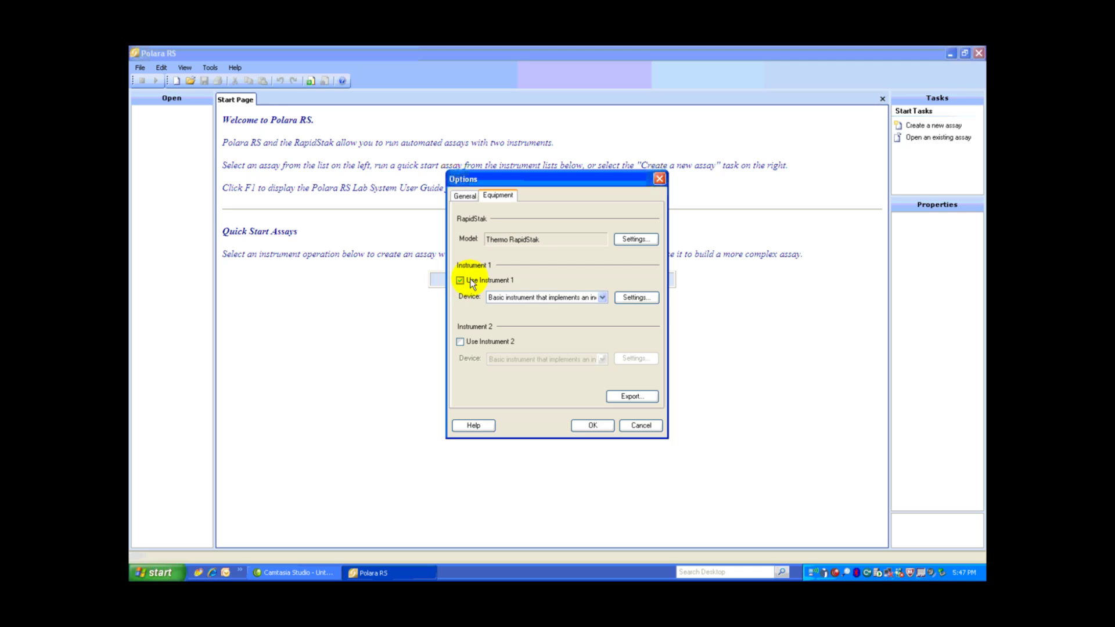
pyautogui.click(602, 299)
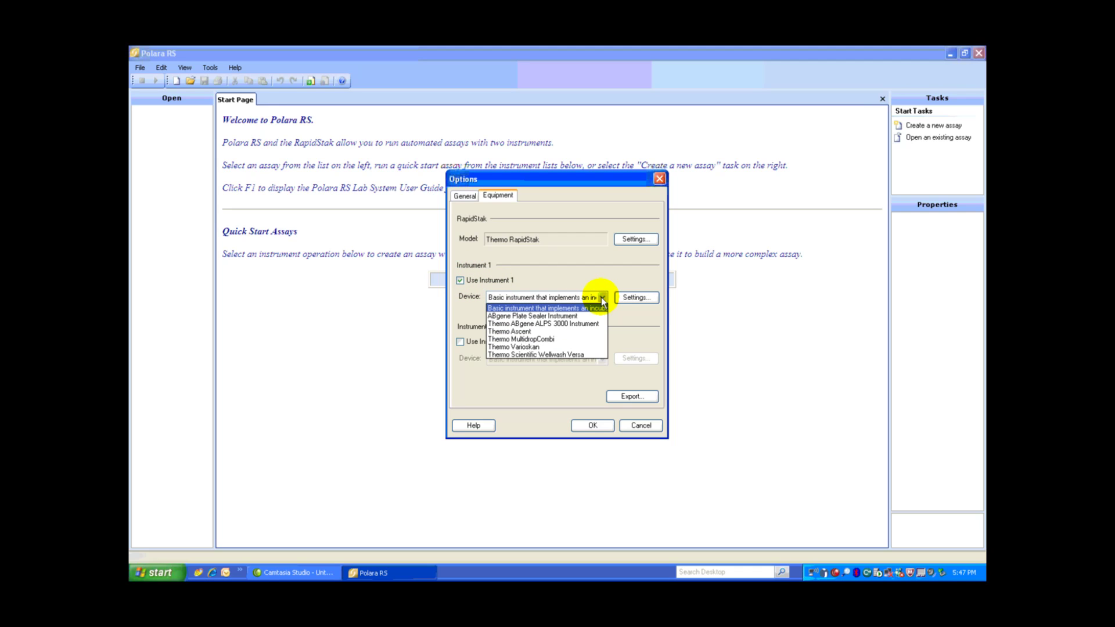
pyautogui.click(575, 356)
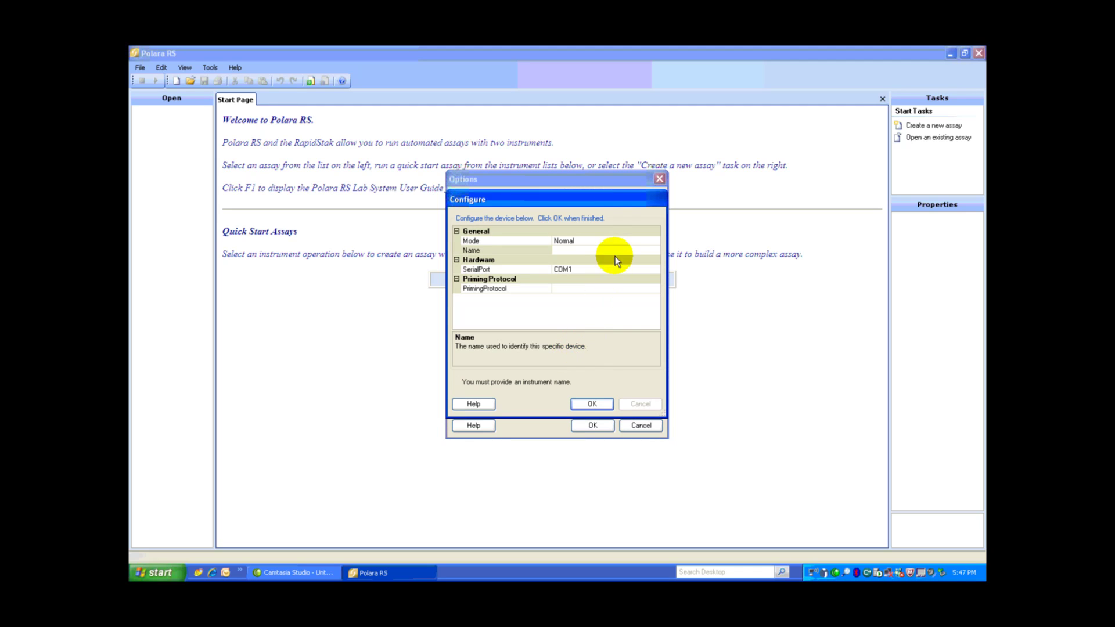
# Step: Name the washer 'Versa 1', connect it on COM9, and save the equipment options
pyautogui.click(581, 250)
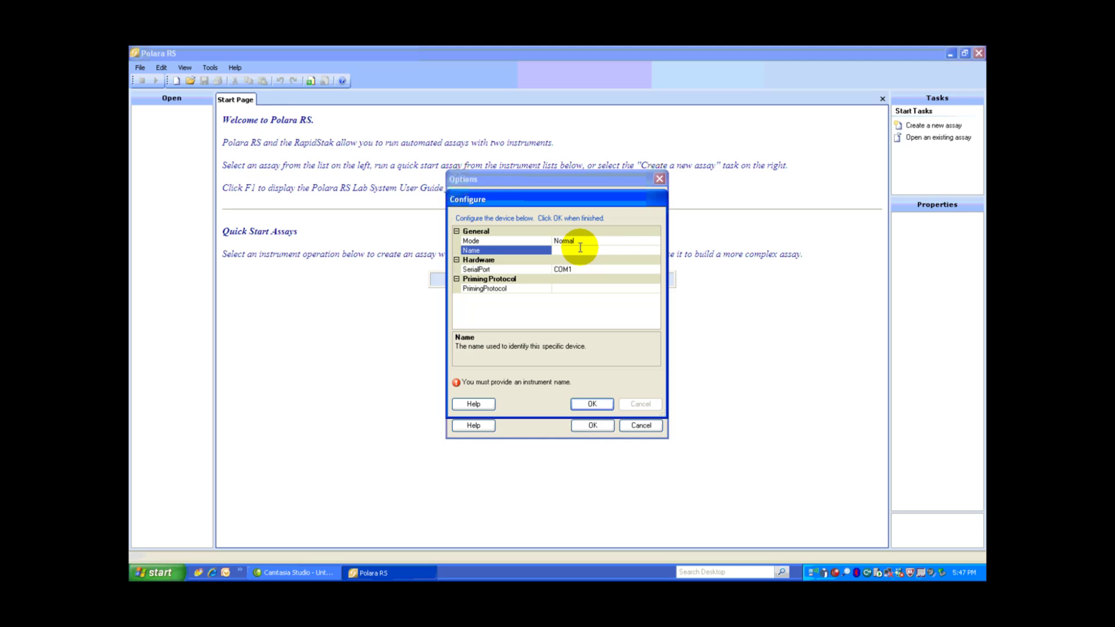
pyautogui.write('Versa !')
pyautogui.click(598, 269)
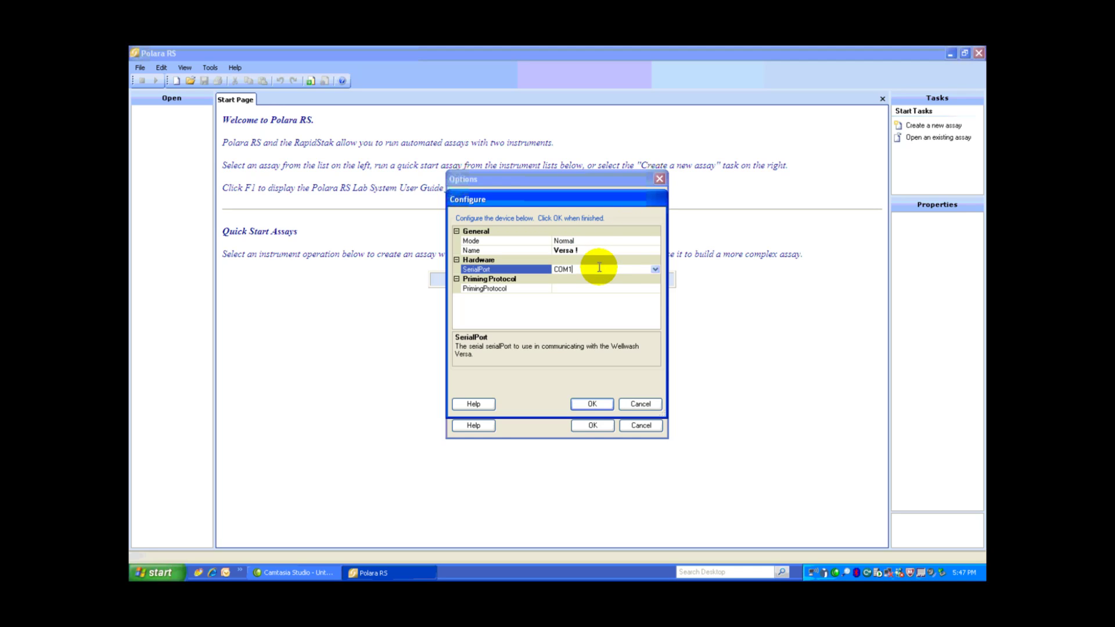
pyautogui.click(655, 271)
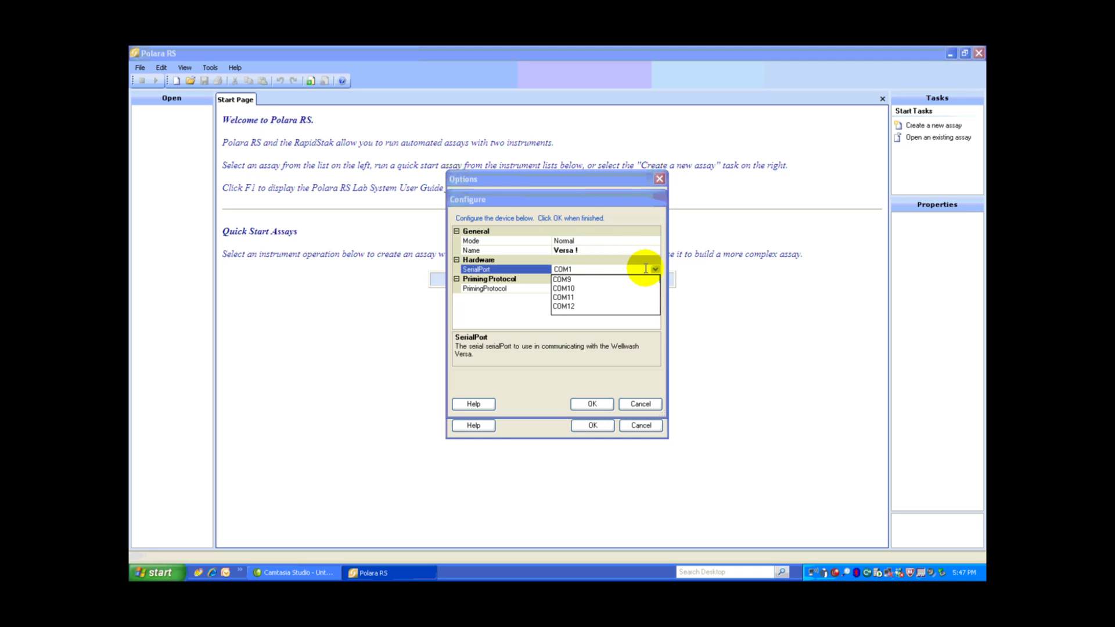
pyautogui.click(568, 289)
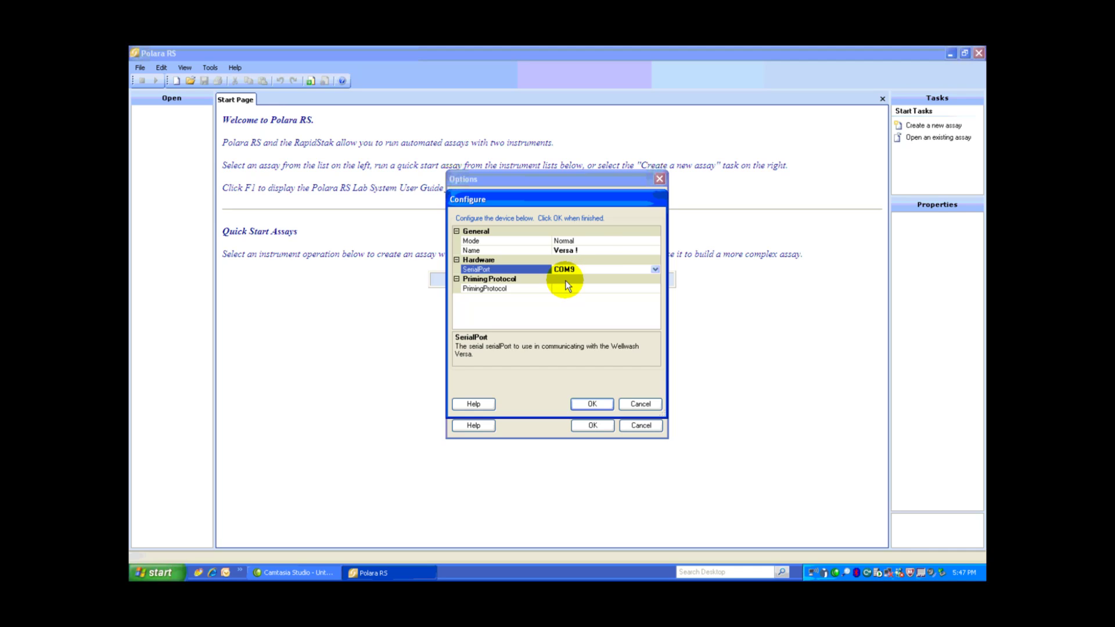
pyautogui.click(588, 251)
pyautogui.press('BackSpace')
pyautogui.write('1')
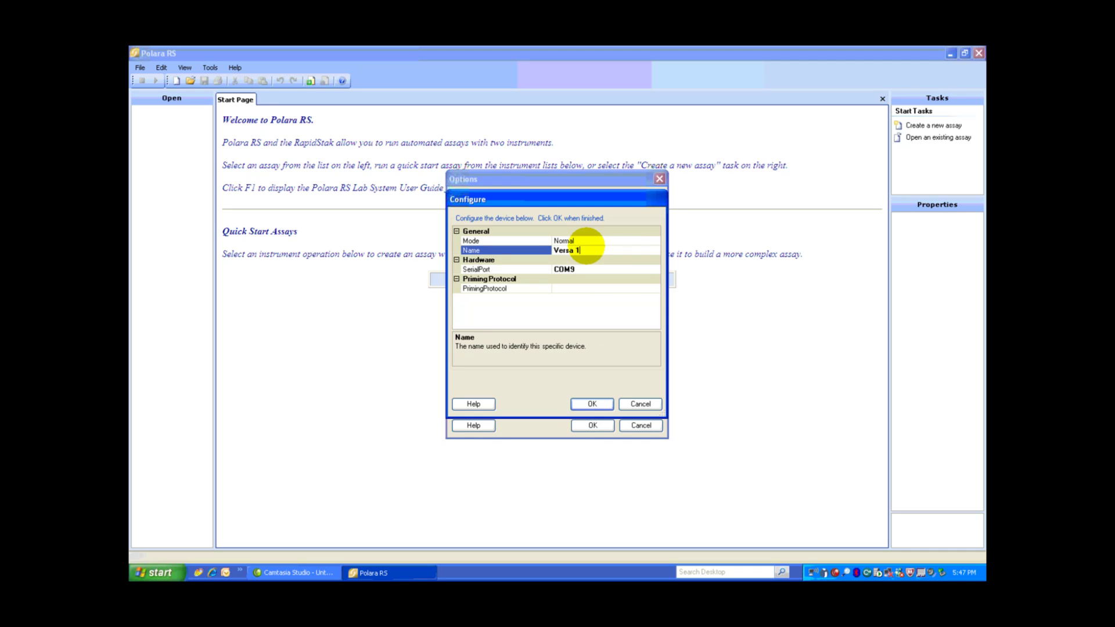
pyautogui.click(590, 404)
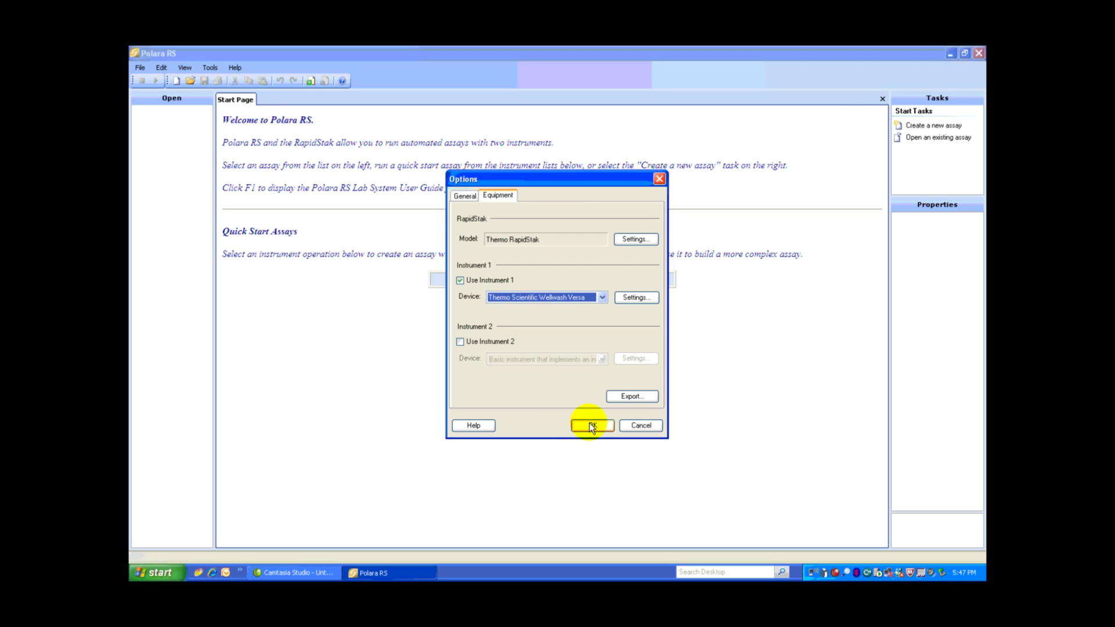
pyautogui.click(590, 425)
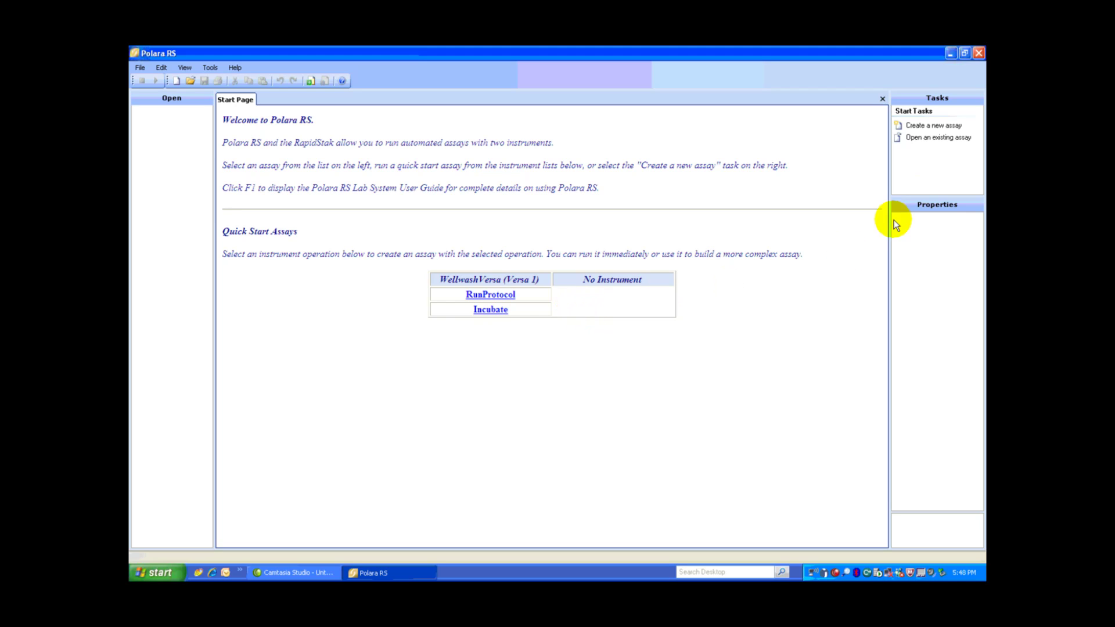
# Step: Create a new empty assay from the Start Page Tasks panel
pyautogui.click(950, 127)
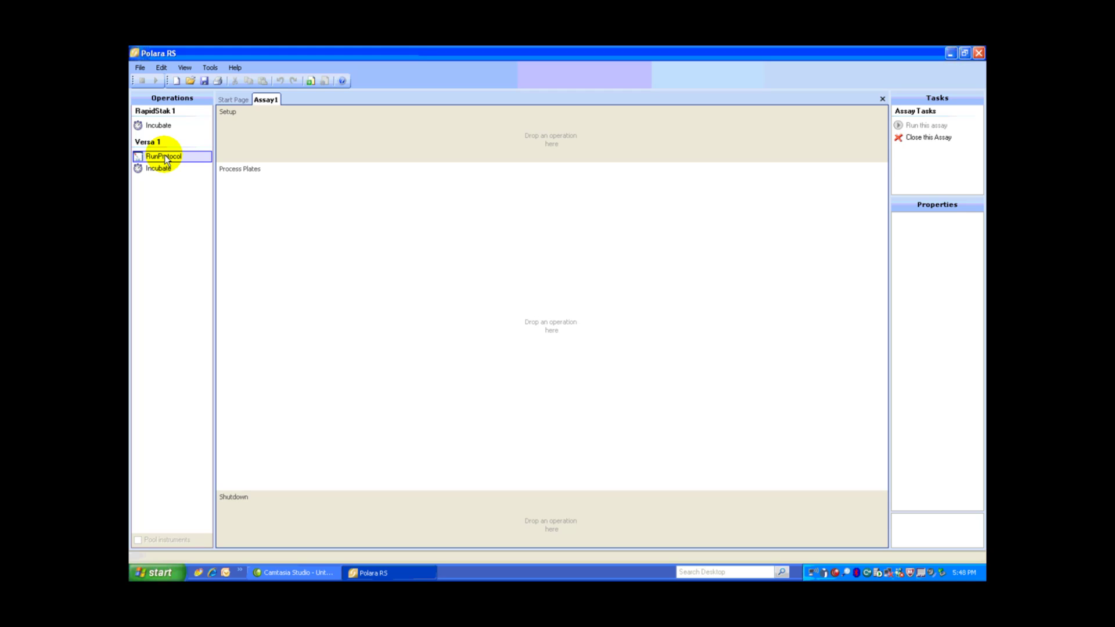
# Step: Add a Versa 1 RunProtocol operation to Process Plates and refresh the washer's protocol list
pyautogui.moveTo(166, 160); pyautogui.dragTo(542, 209)
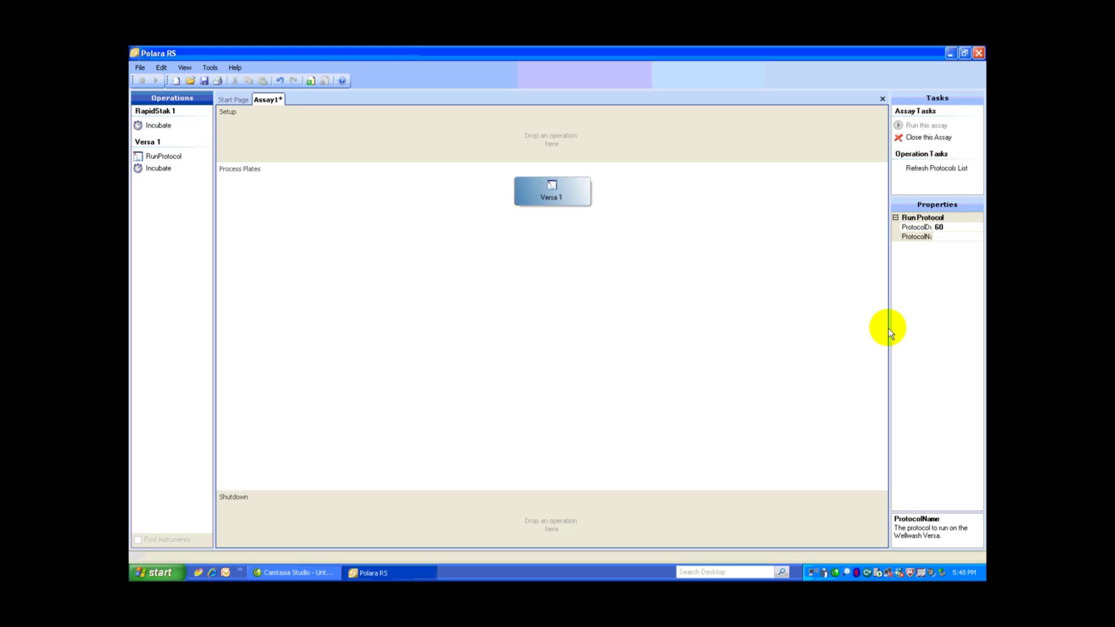
pyautogui.moveTo(889, 324); pyautogui.dragTo(805, 321)
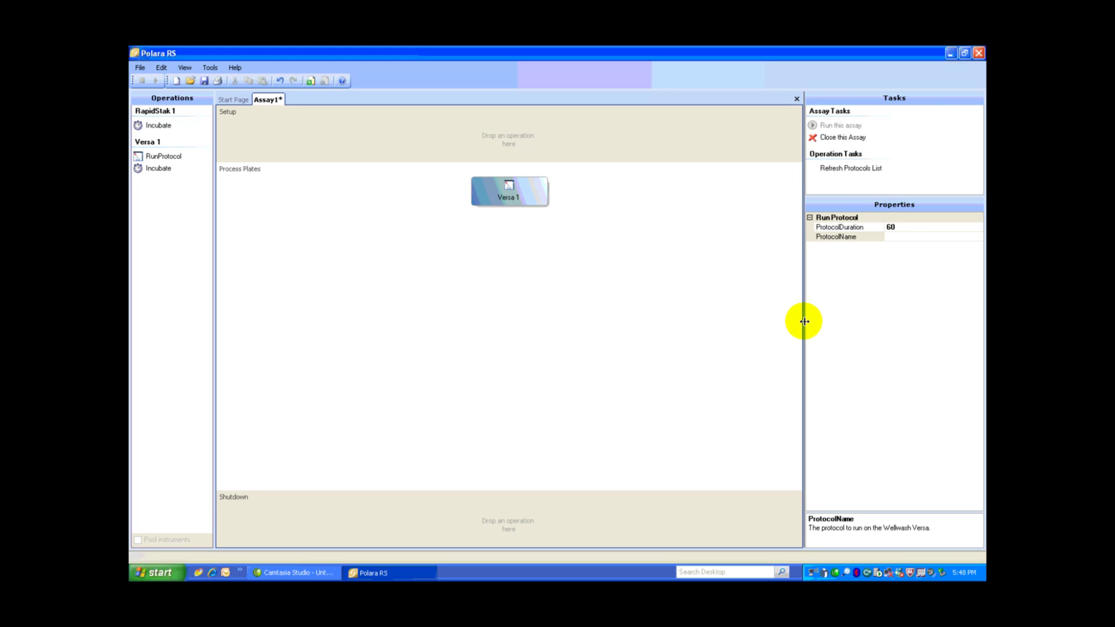
pyautogui.click(912, 237)
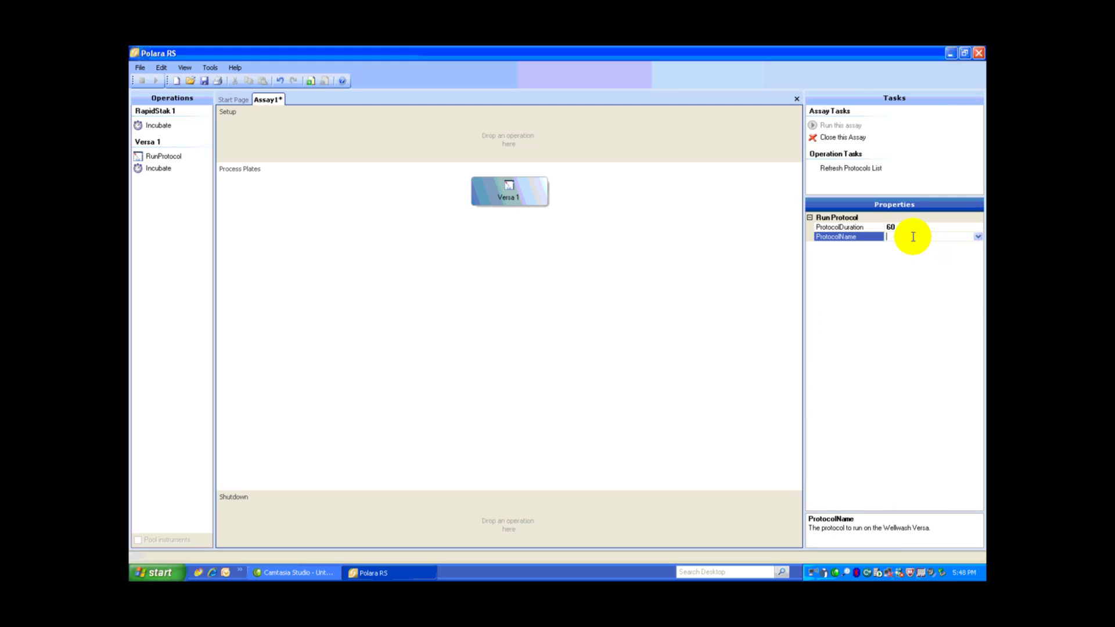
pyautogui.click(978, 238)
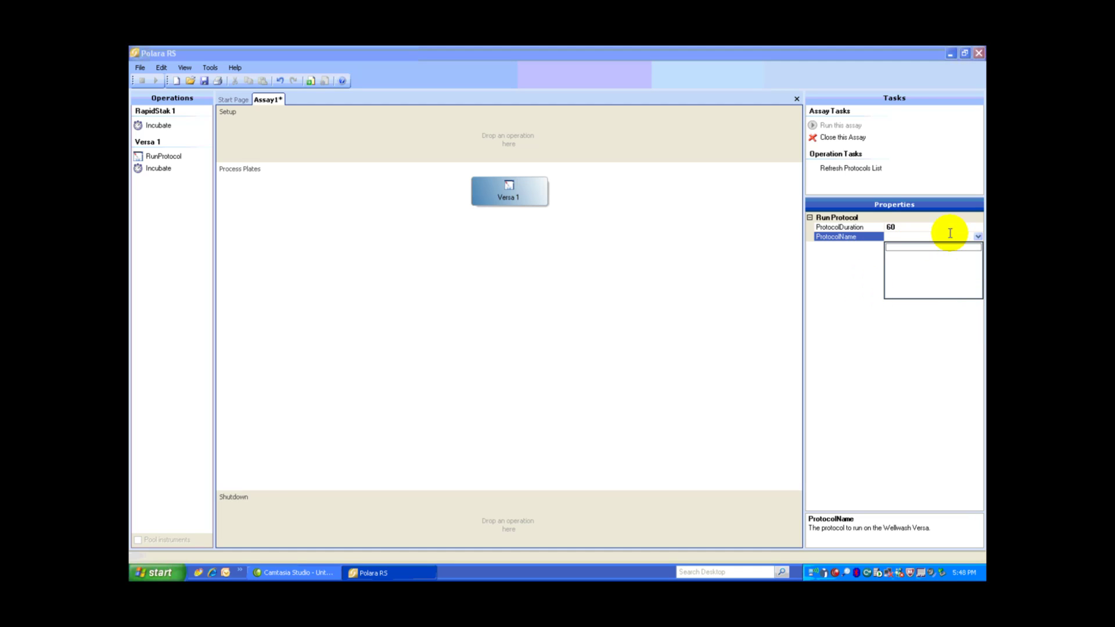
pyautogui.click(978, 237)
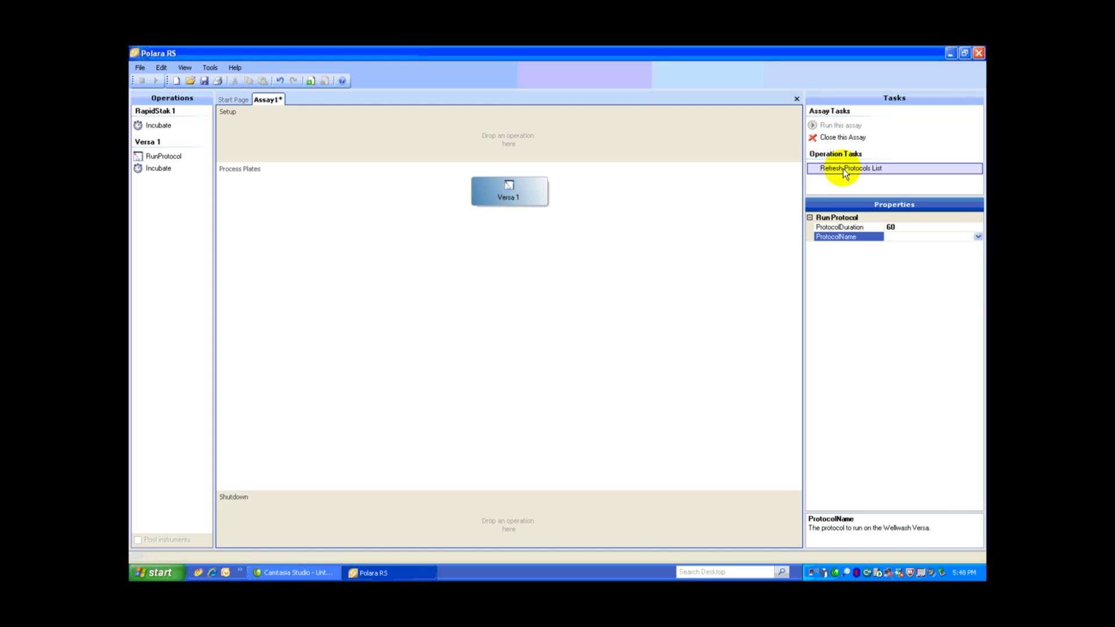
pyautogui.click(845, 169)
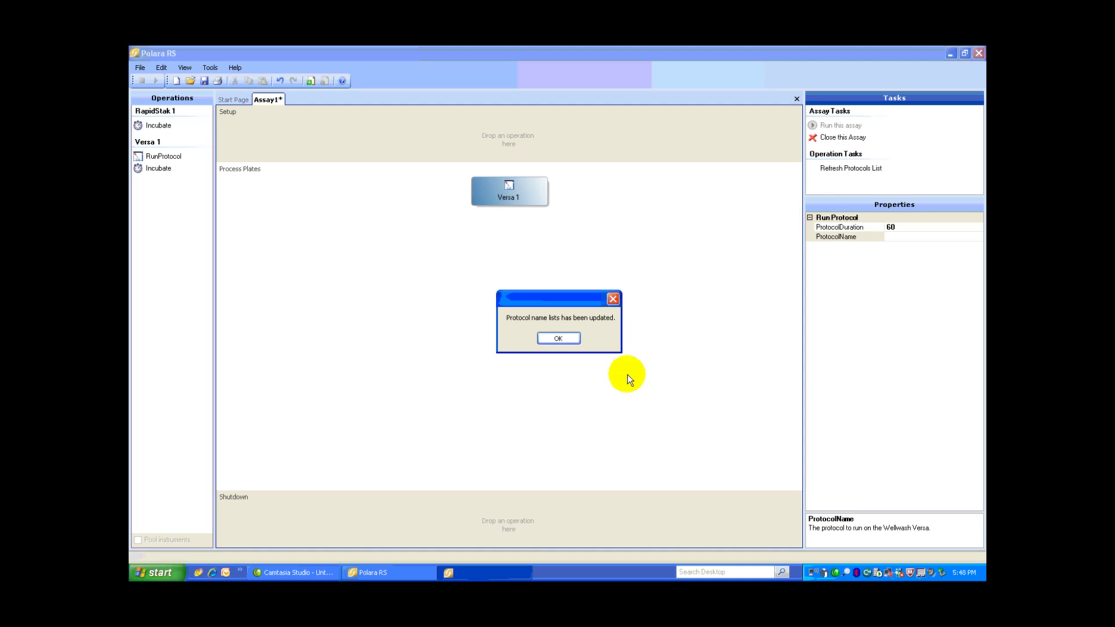
pyautogui.click(559, 338)
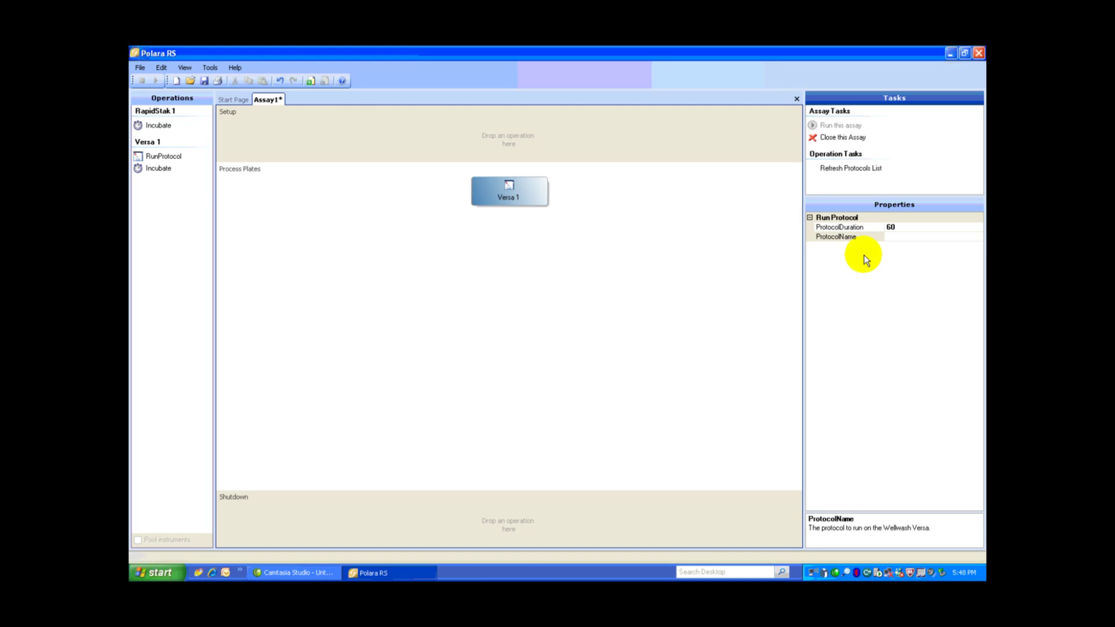
# Step: Set the RunProtocol step's ProtocolName to wash1
pyautogui.click(950, 238)
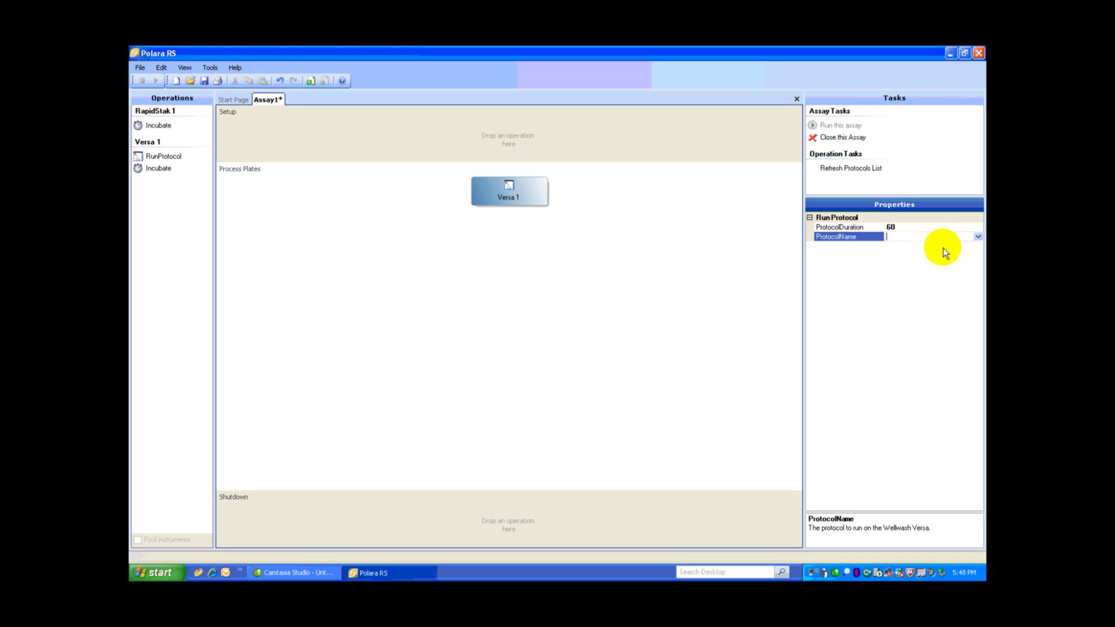
pyautogui.click(978, 237)
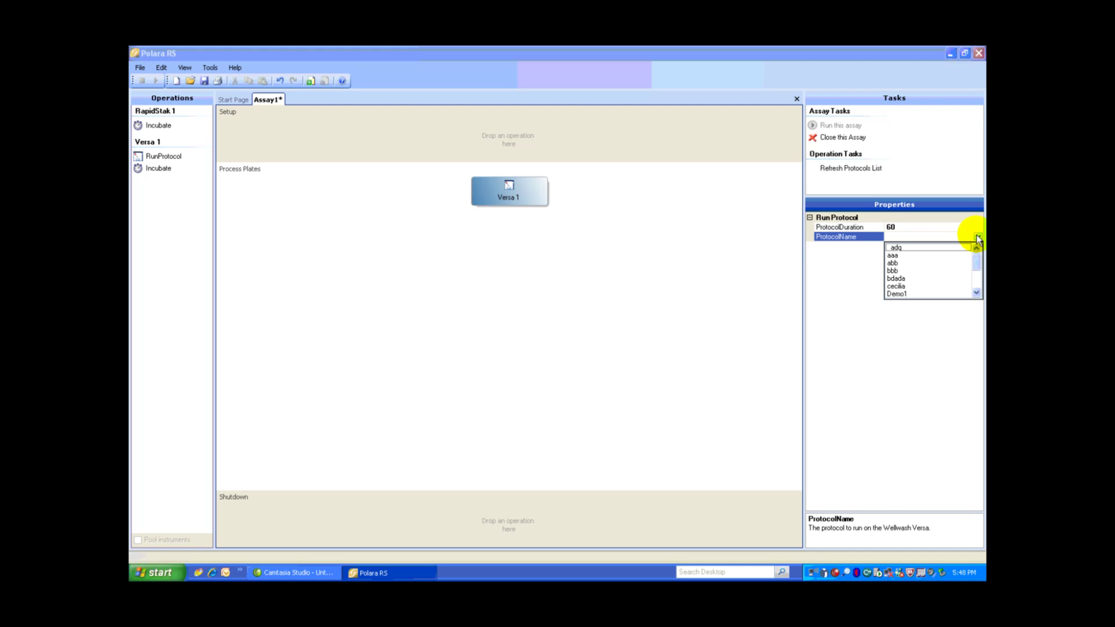
pyautogui.click(976, 293)
pyautogui.click(977, 292)
pyautogui.click(976, 292)
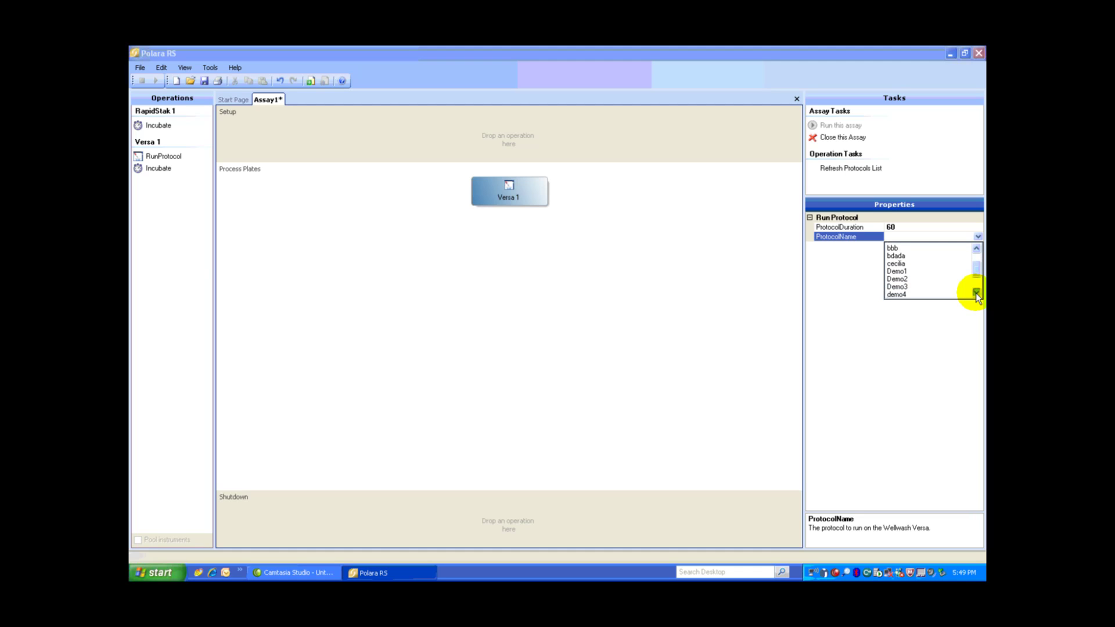
pyautogui.click(976, 293)
pyautogui.click(976, 293)
pyautogui.click(976, 293)
pyautogui.click(977, 293)
pyautogui.click(976, 293)
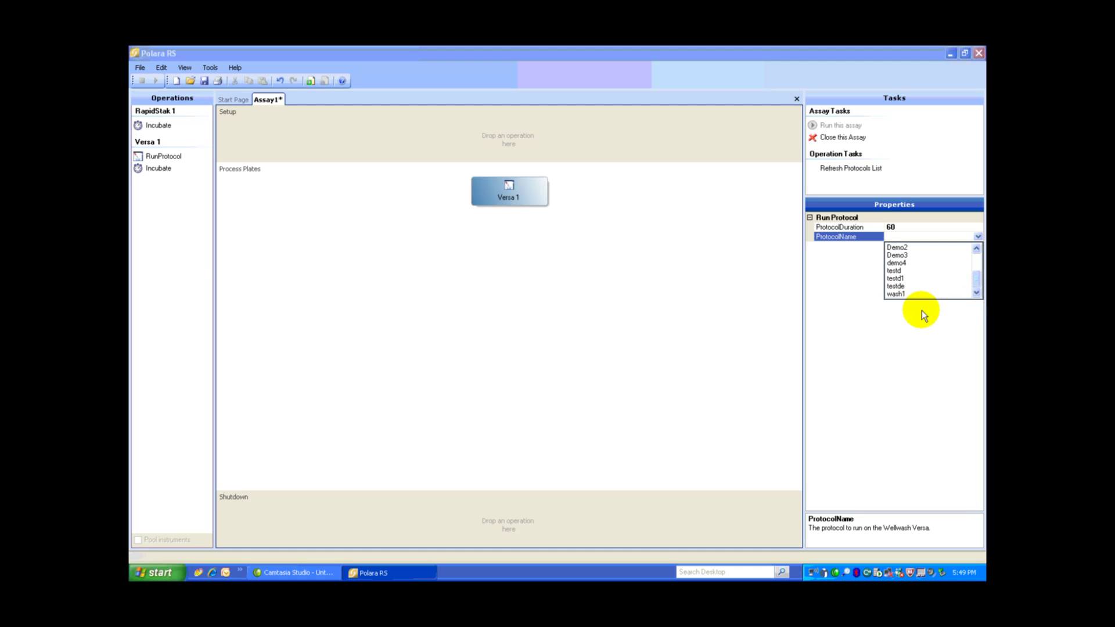
pyautogui.click(894, 294)
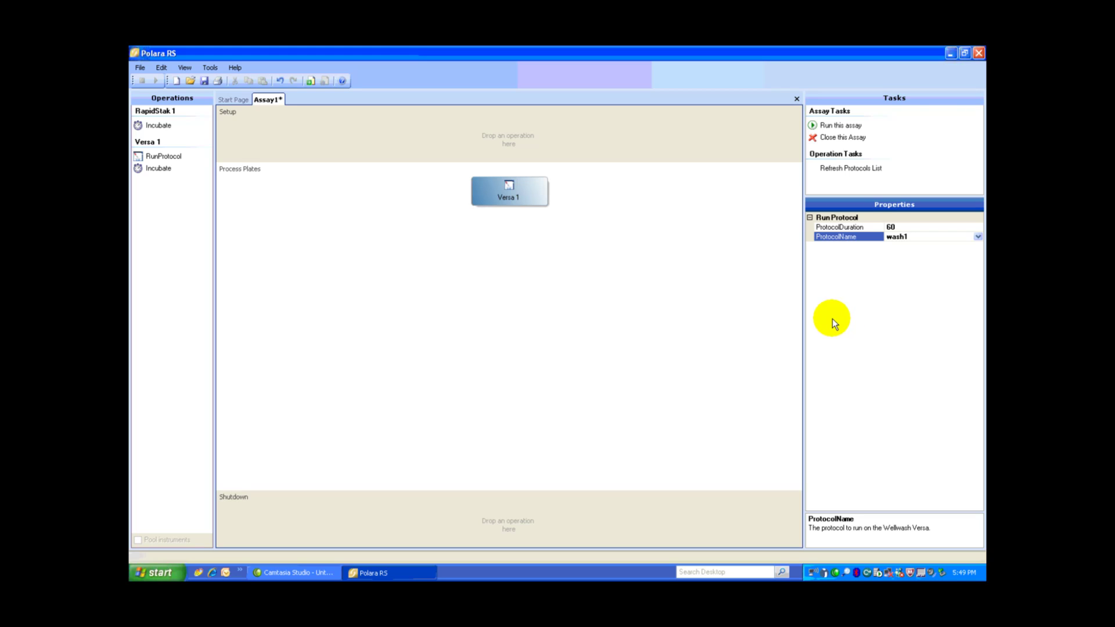
# Step: Set up the Assay1 run with Restack enabled and start it
pyautogui.click(831, 125)
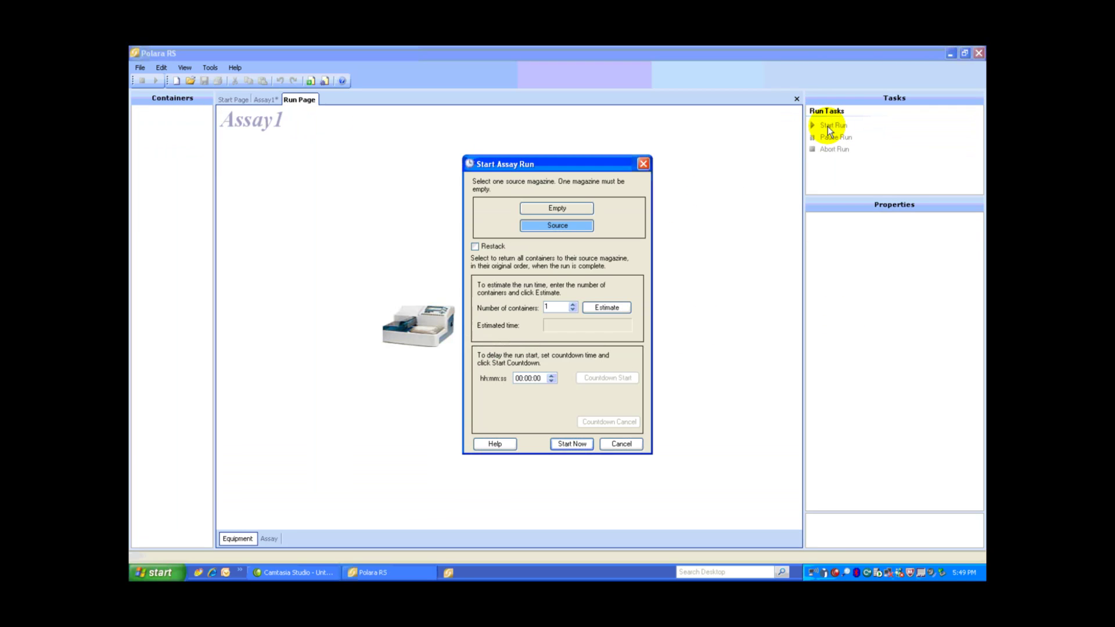
pyautogui.moveTo(602, 160); pyautogui.dragTo(694, 145)
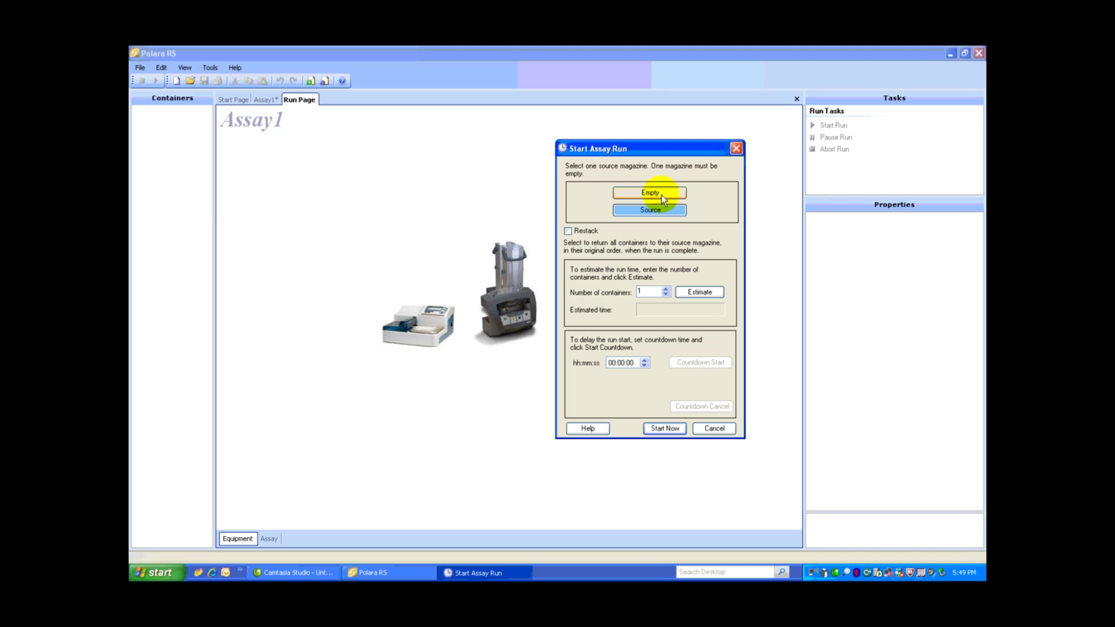
pyautogui.click(568, 232)
pyautogui.click(665, 430)
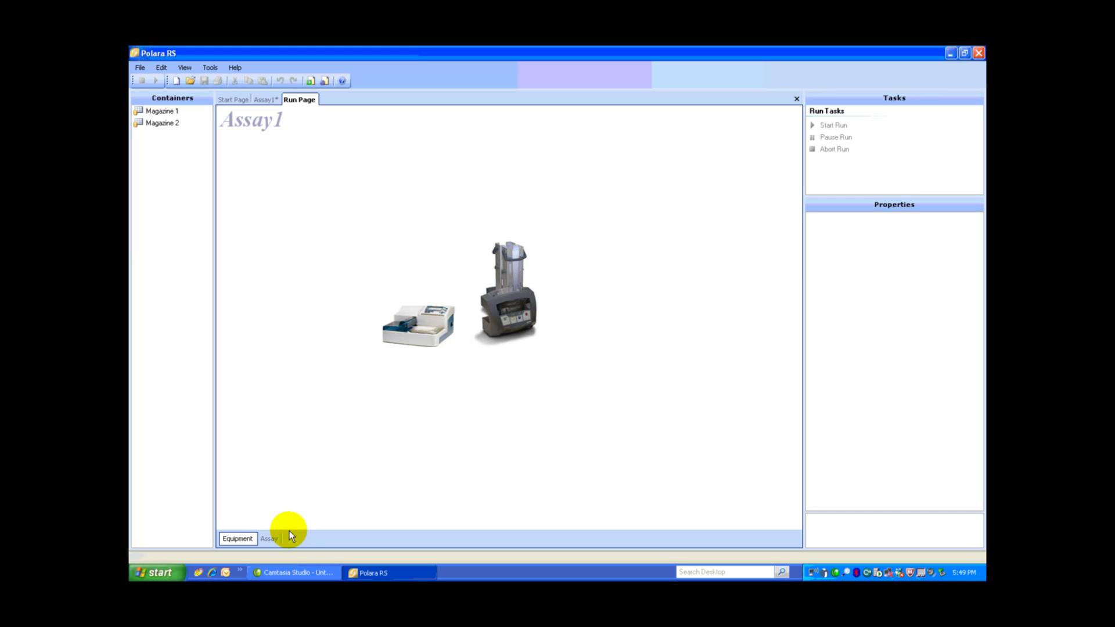
# Step: Switch the Run Page between the Assay layout and the Equipment picture
pyautogui.click(269, 538)
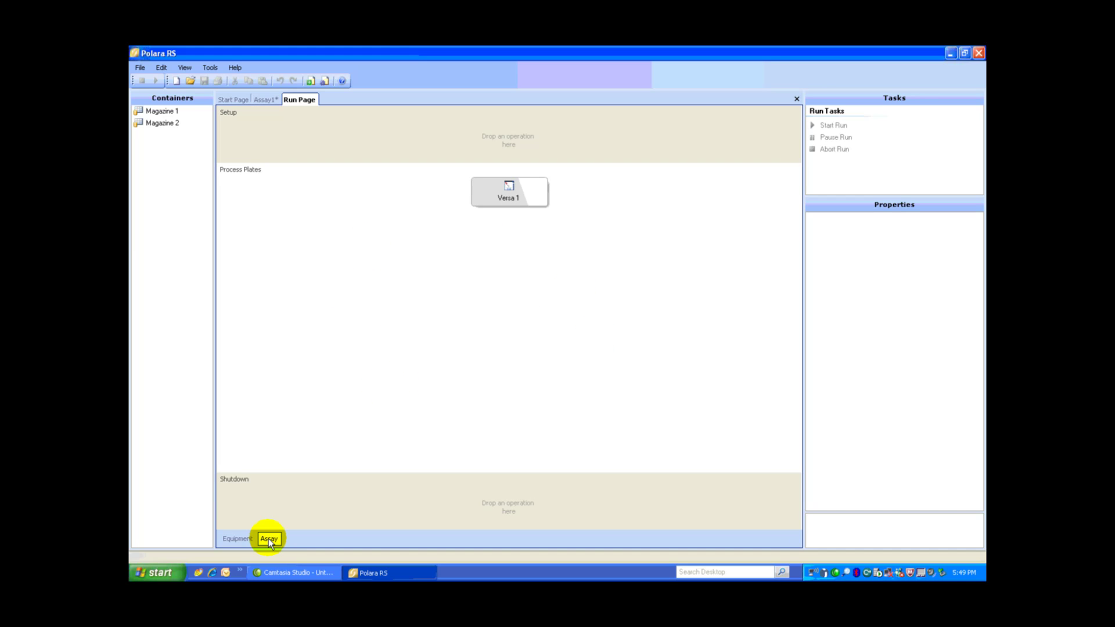
pyautogui.click(238, 540)
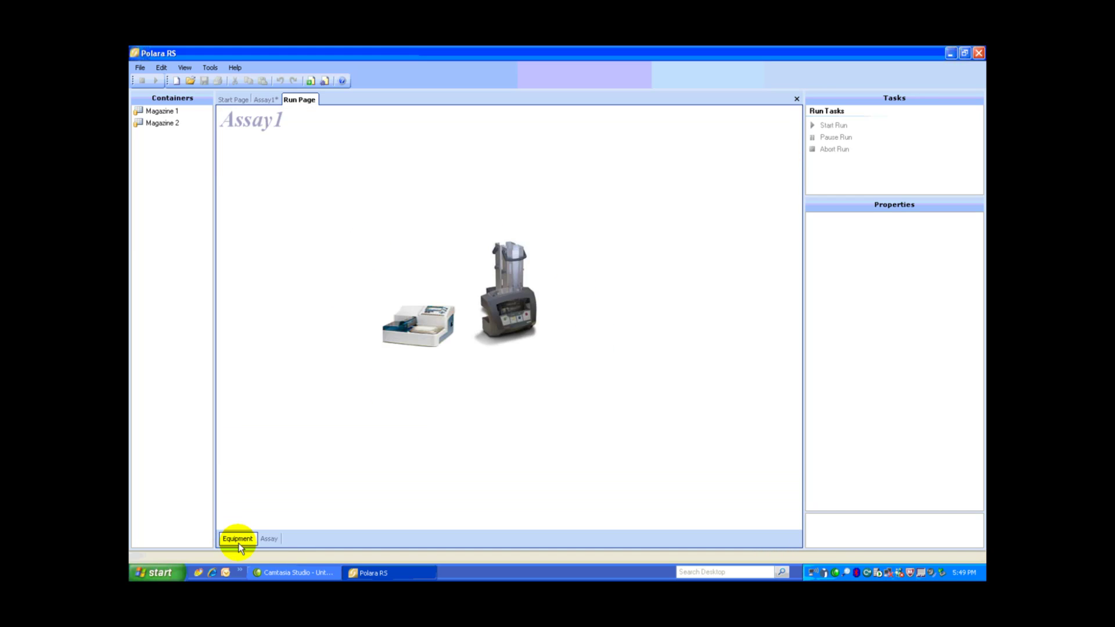